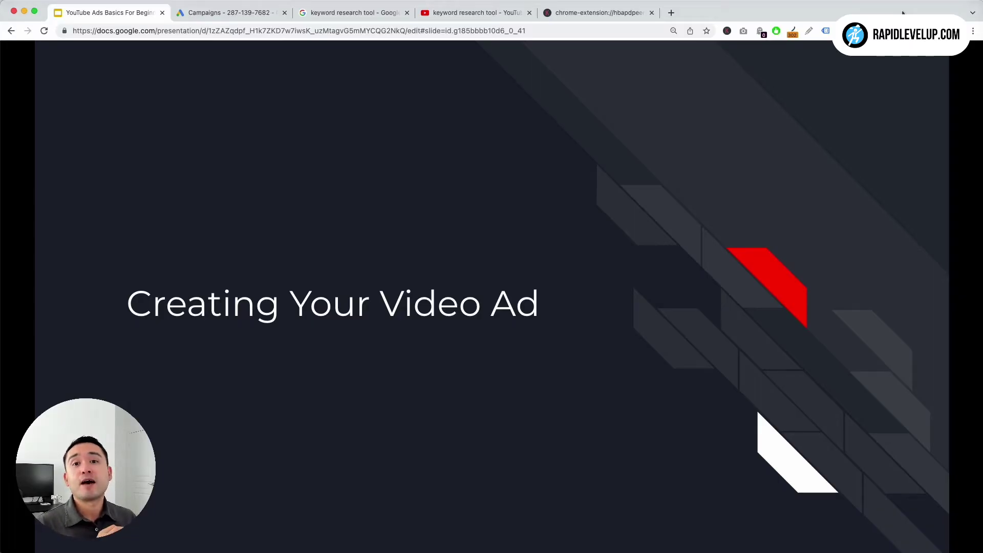
- Advance to the Best Practices slide, then switch to the Google results for 'keyword research tool'
key(Right)
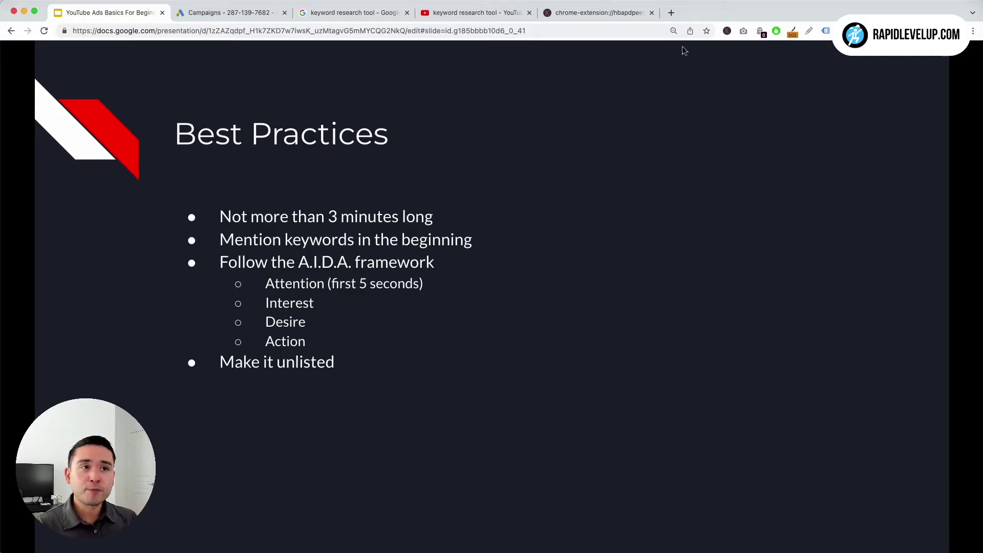
click(378, 16)
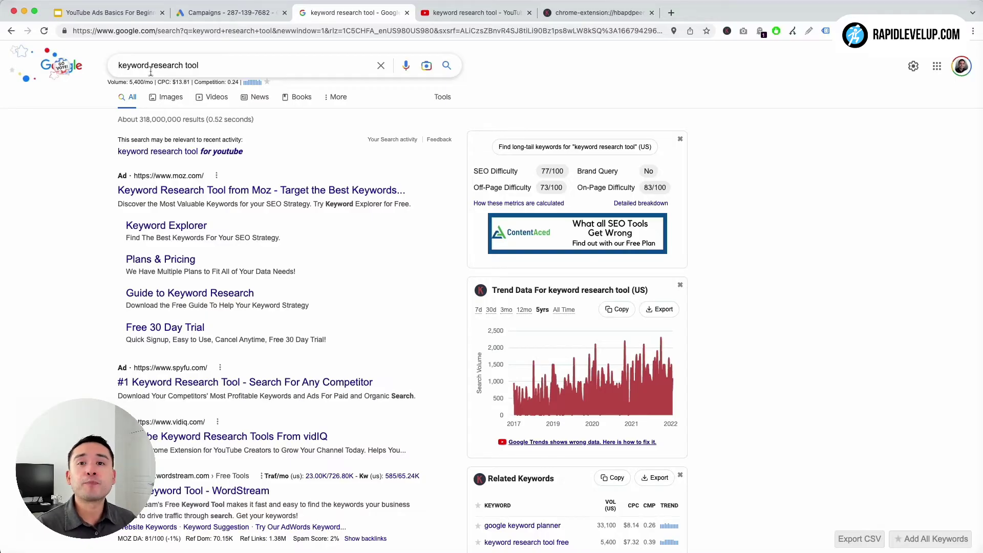
click(727, 32)
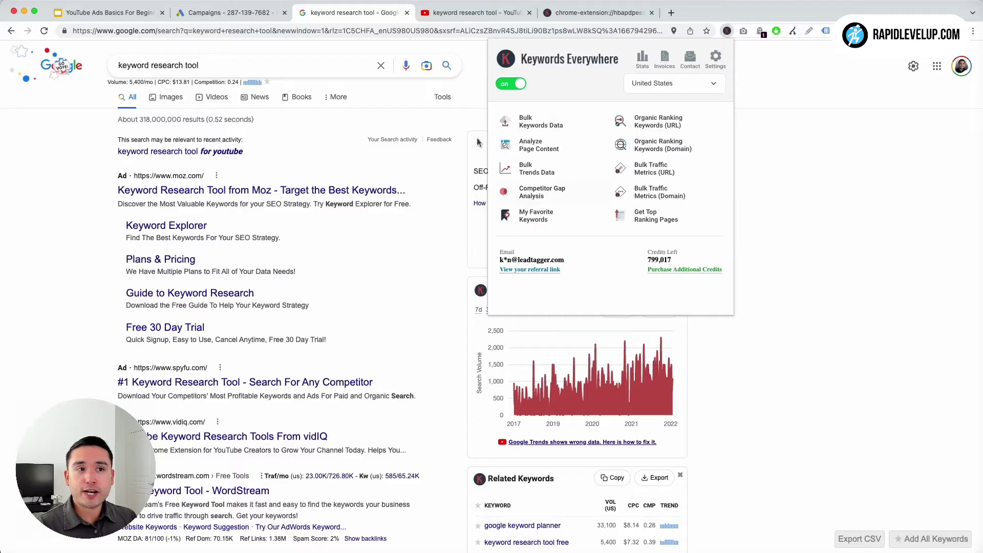
click(471, 115)
scroll(459, 121, down, 3)
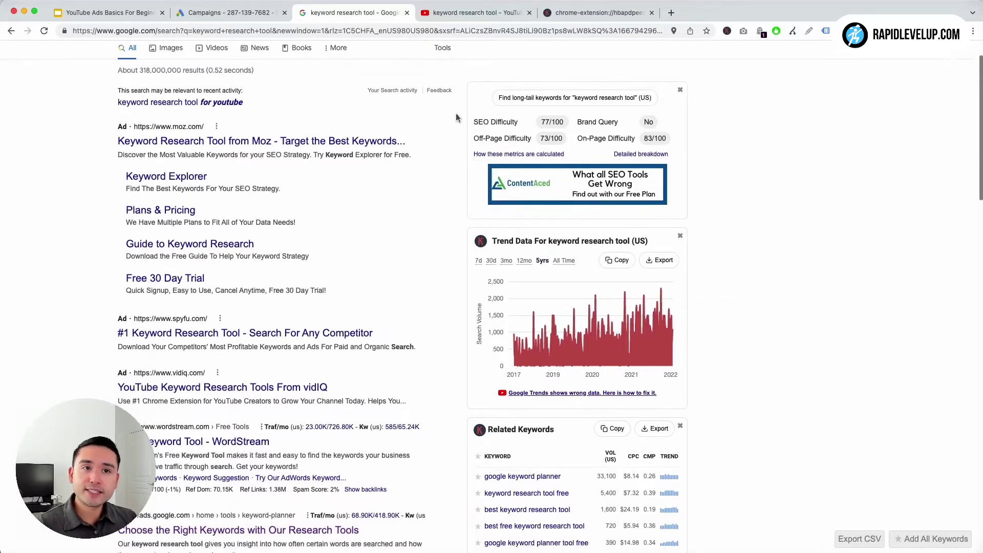
scroll(456, 121, up, 3)
scroll(455, 121, down, 10)
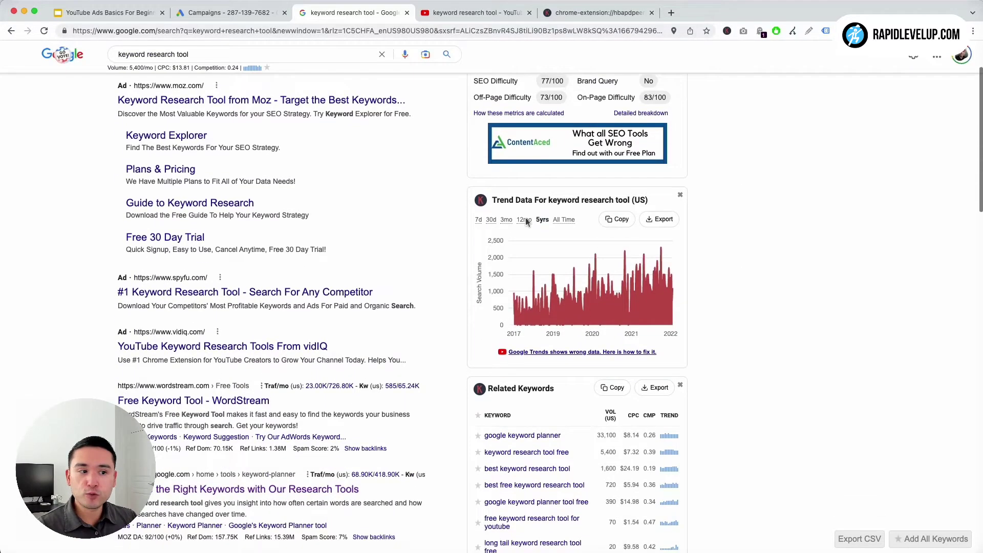
scroll(538, 406, up, 3)
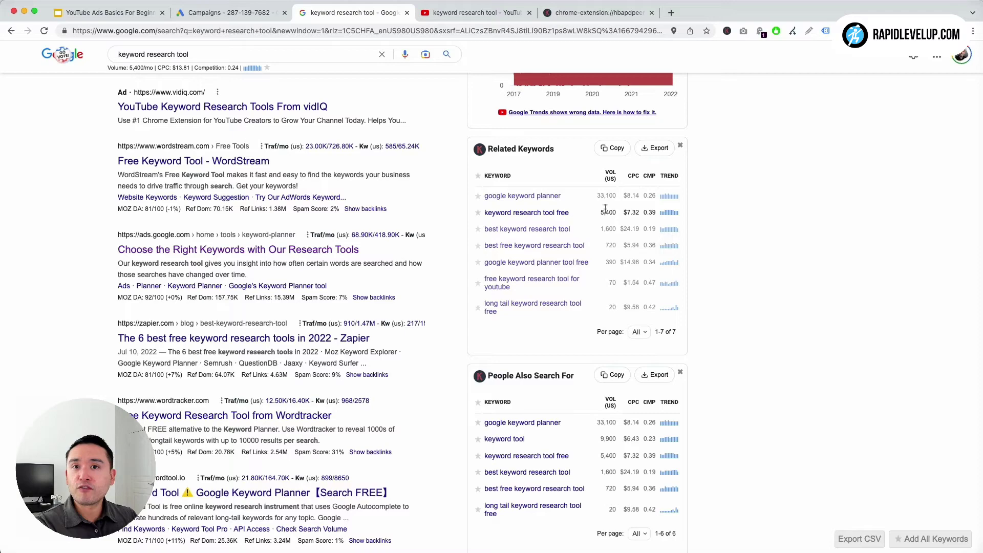
scroll(566, 229, up, 6)
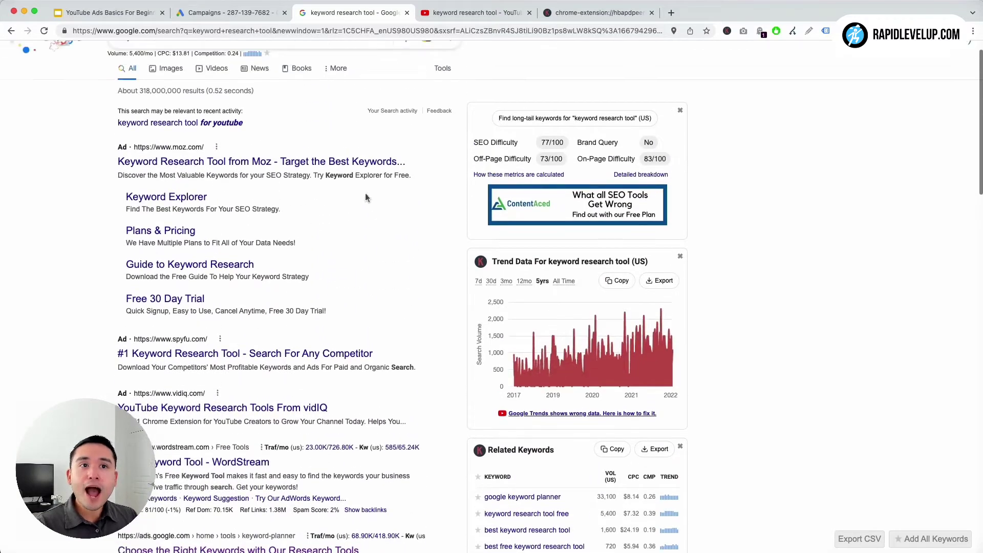
scroll(245, 307, down, 7)
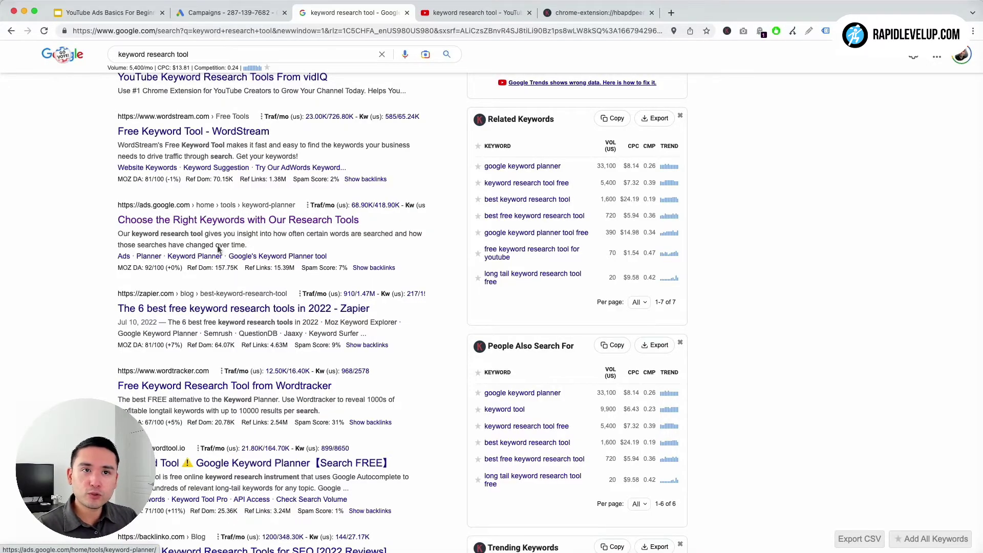
scroll(217, 248, down, 1)
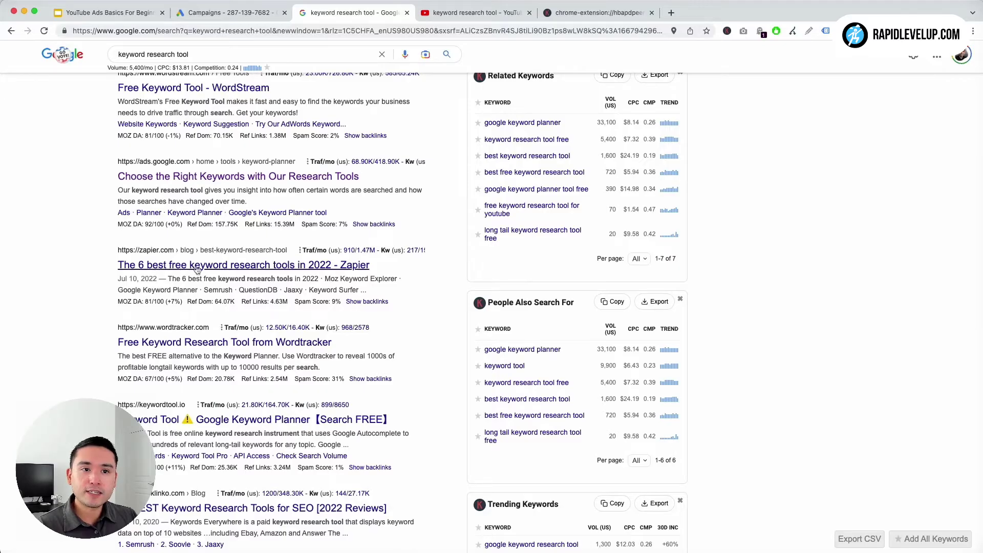
scroll(359, 283, down, 1)
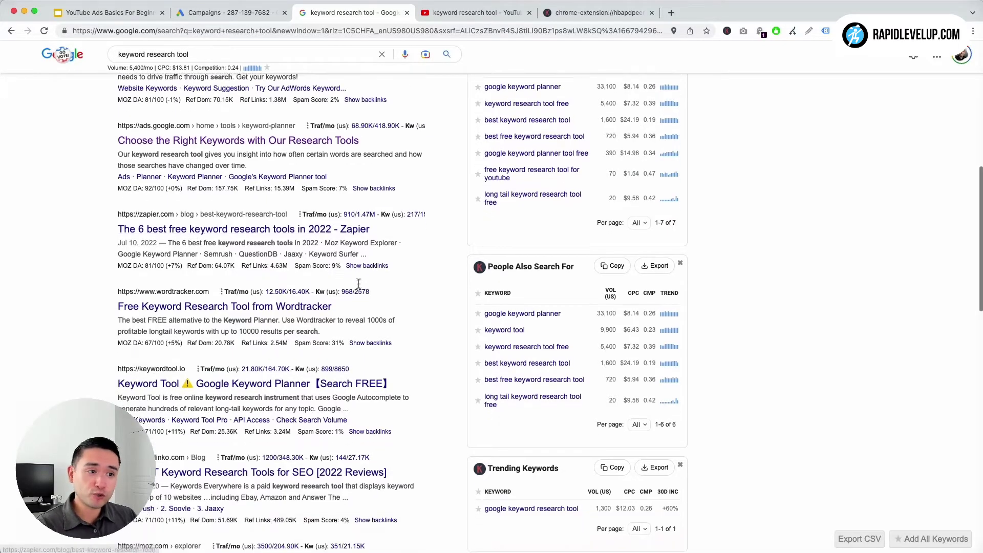
scroll(359, 283, down, 1)
scroll(546, 194, down, 5)
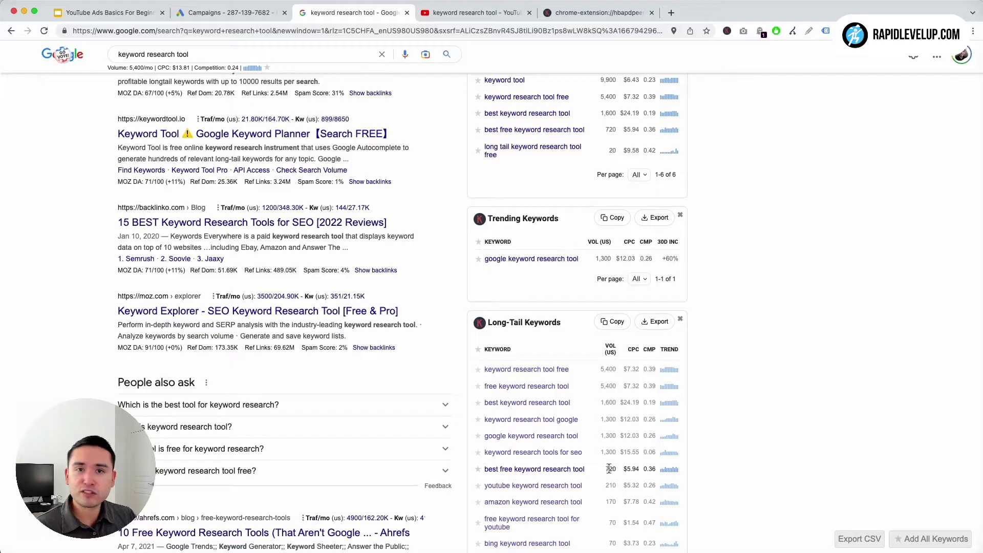
scroll(610, 469, up, 2)
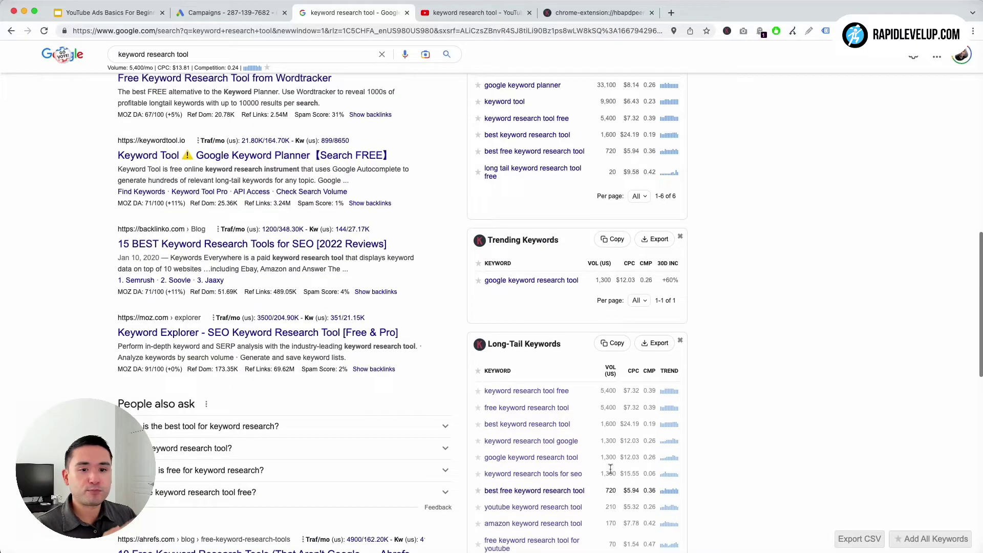
scroll(611, 469, up, 8)
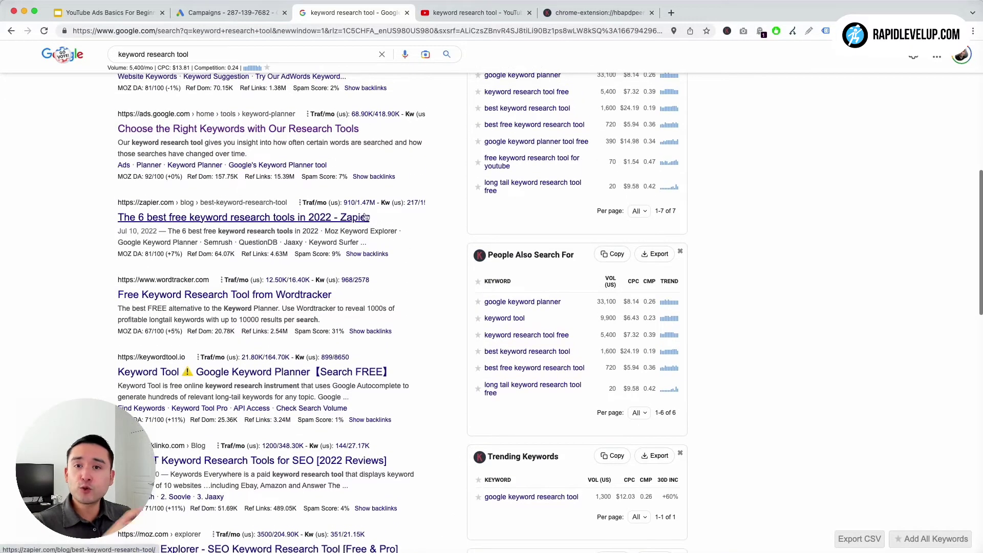
- Check YouTube's suggestions for 'keyword research tool', then show the 165-keyword Keywords Everywhere report
click(439, 17)
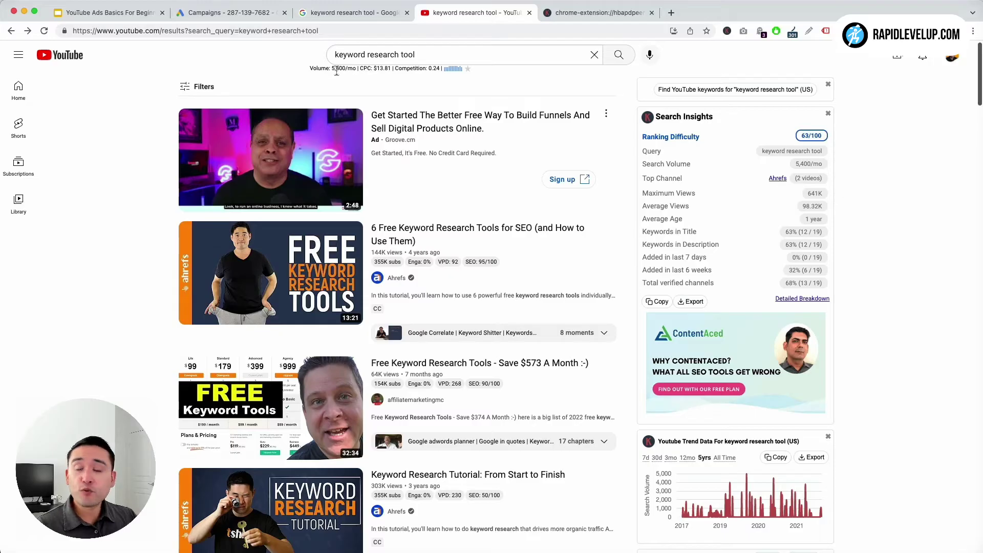
click(445, 55)
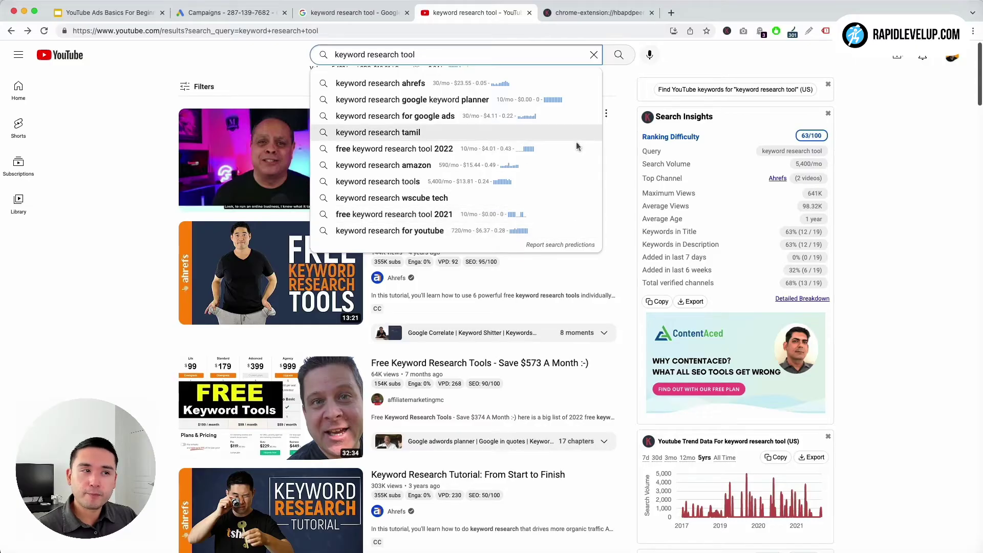
click(631, 75)
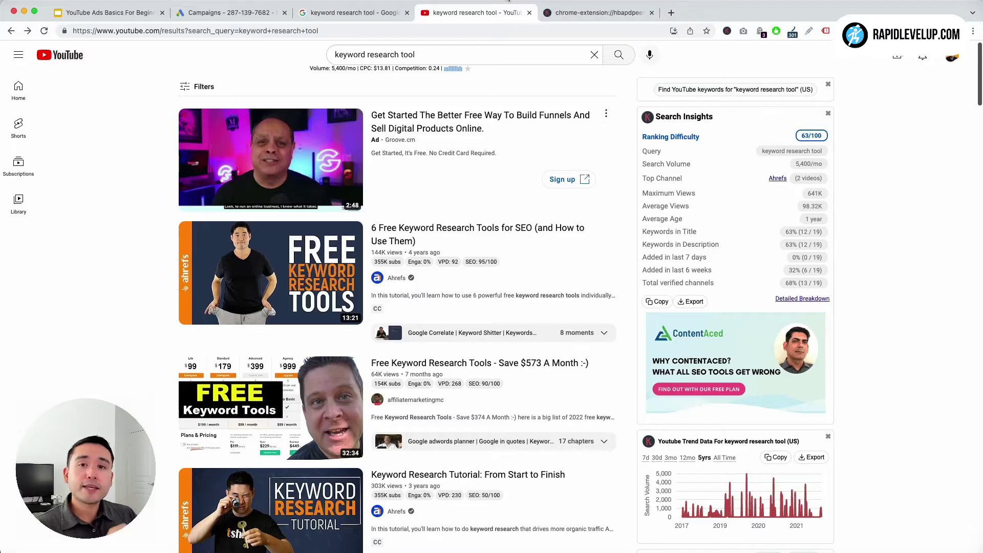
click(564, 12)
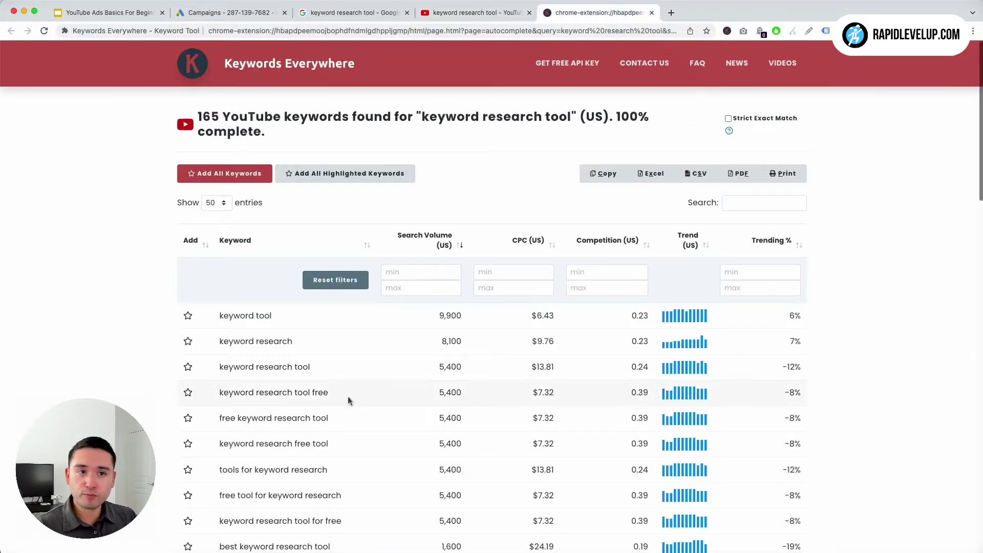
- Scan the top of the keyword table and highlight the 5,400 volume for 'keyword research tool'
scroll(352, 399, down, 1)
scroll(347, 399, up, 1)
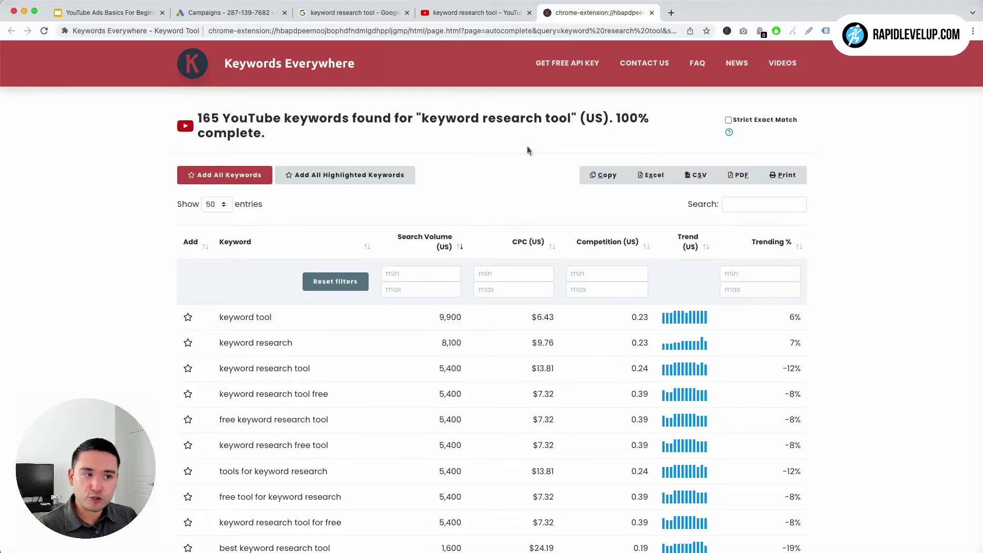
scroll(312, 208, down, 3)
scroll(384, 330, down, 1)
scroll(319, 333, up, 4)
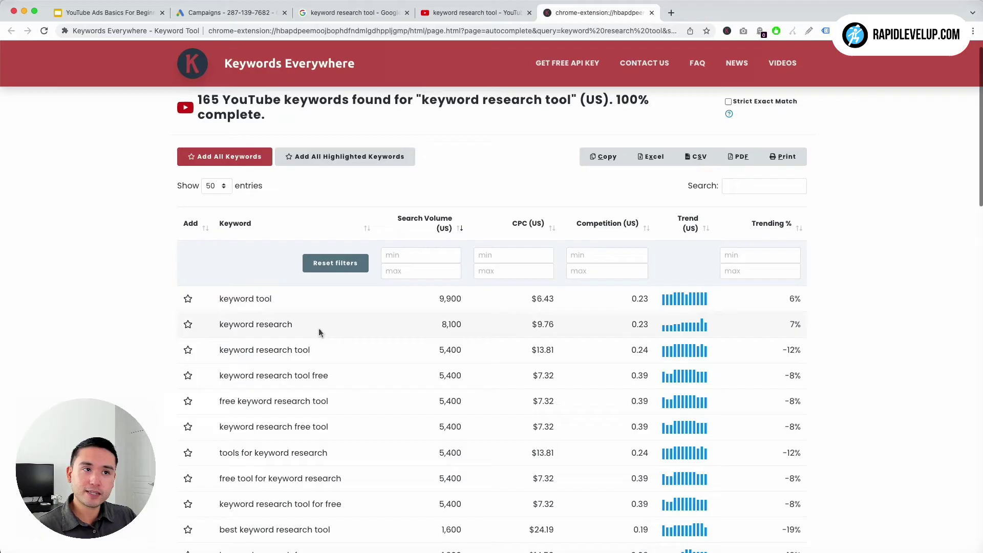
scroll(320, 333, up, 1)
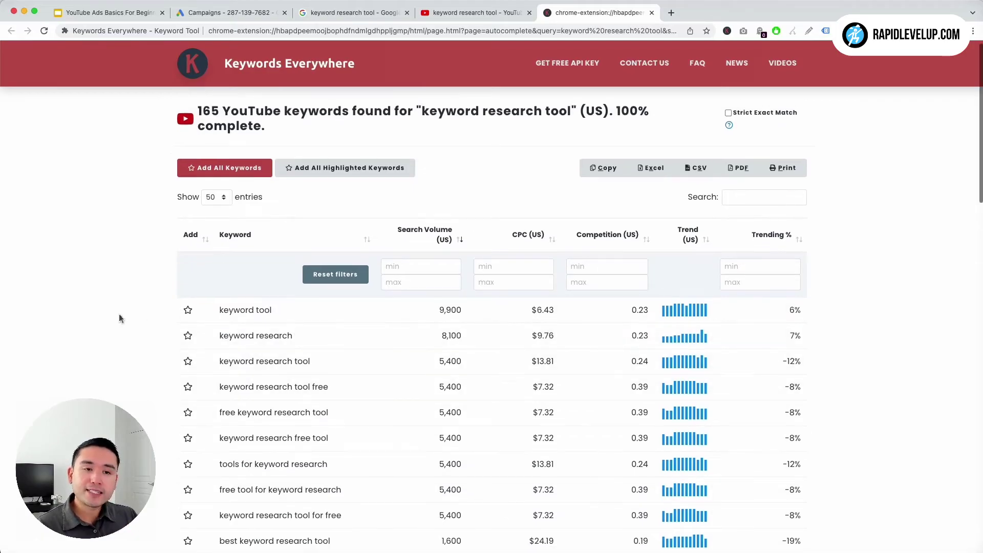
scroll(123, 315, down, 2)
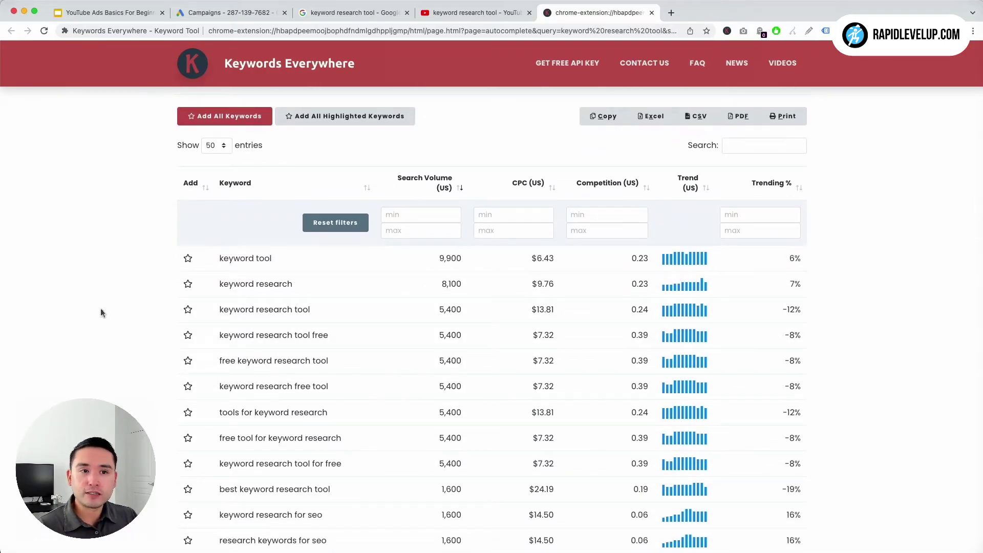
scroll(358, 194, up, 2)
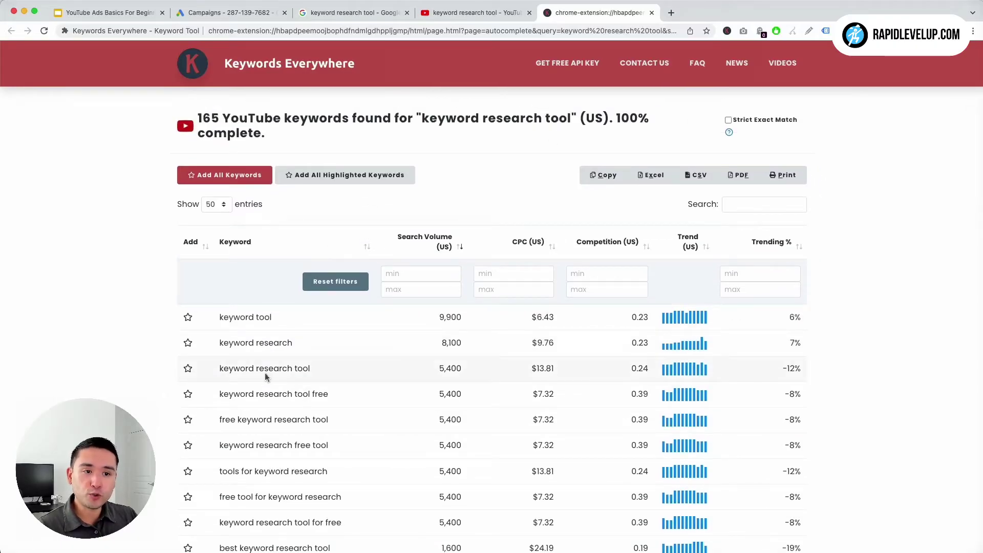
drag(440, 368, 460, 367)
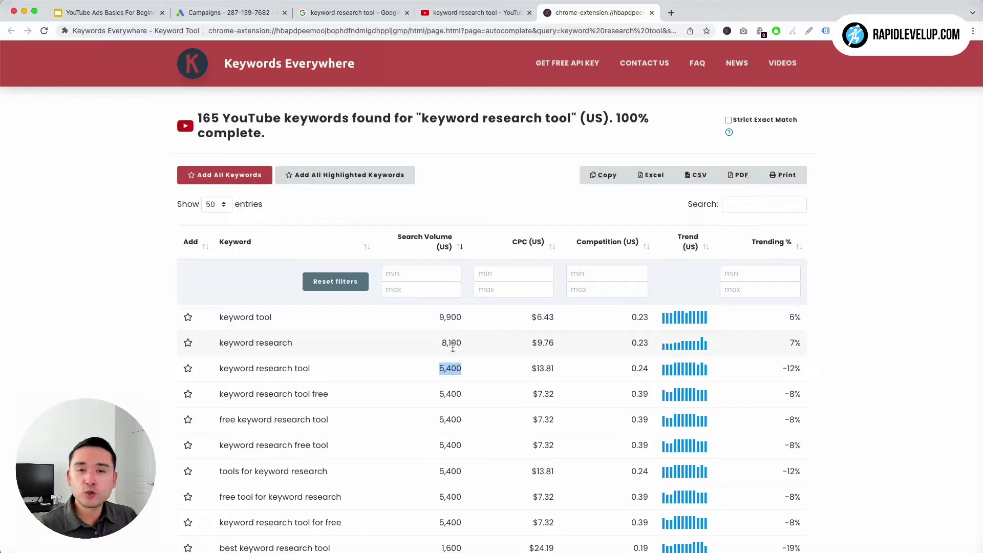
- Highlight 'free keyword research tool', 'best keyword research tool' and the 'for seo' modifier
scroll(454, 349, down, 2)
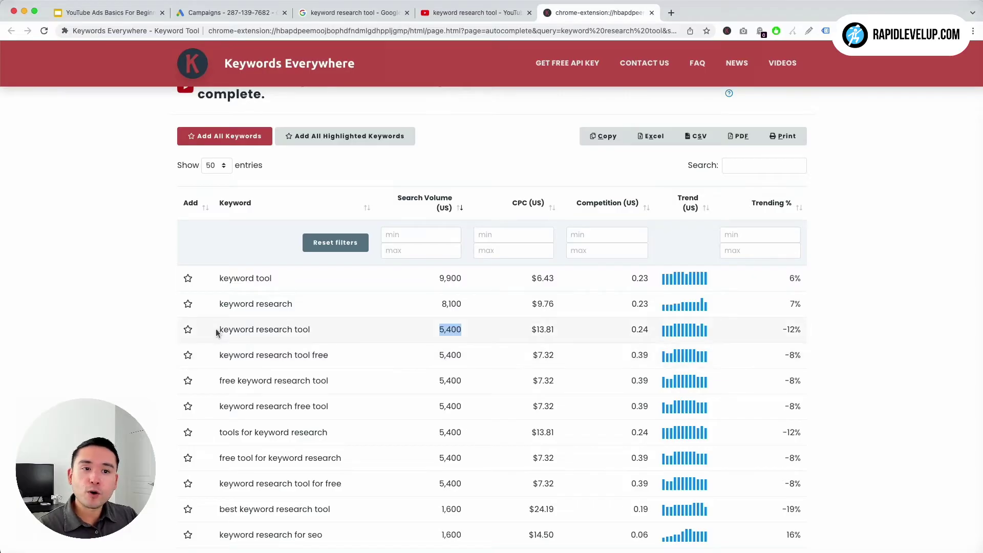
drag(219, 330, 332, 330)
scroll(410, 333, down, 1)
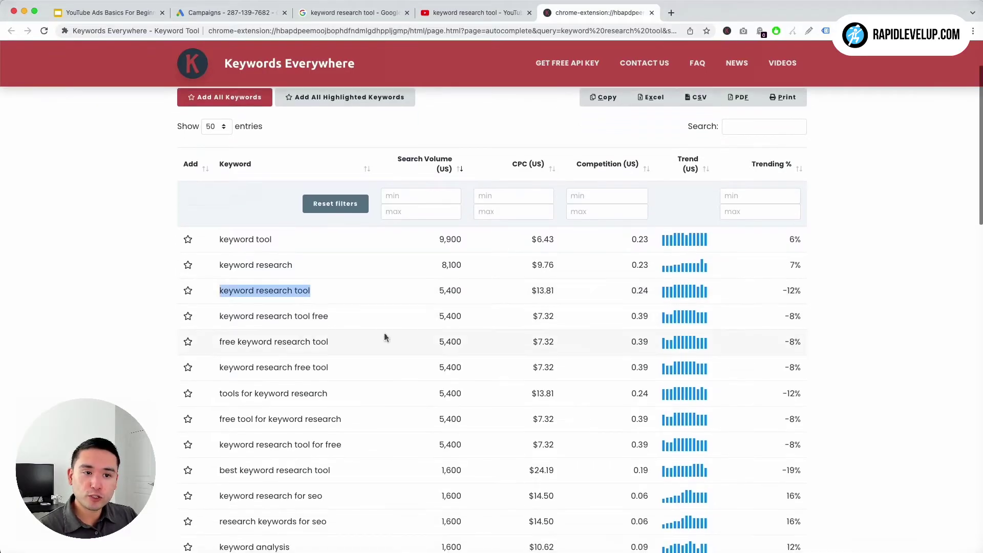
drag(220, 341, 475, 347)
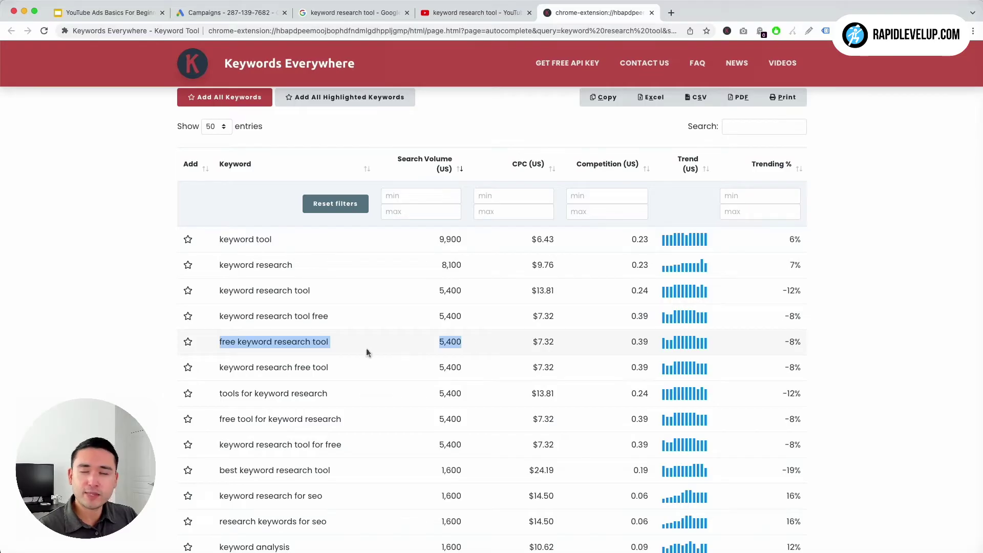
scroll(367, 352, down, 3)
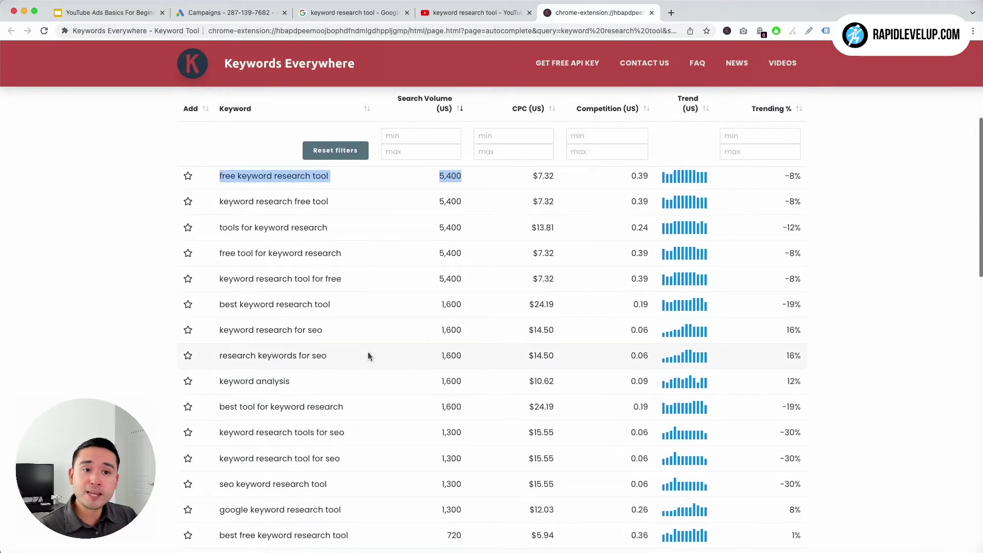
drag(218, 307, 428, 306)
scroll(428, 303, down, 1)
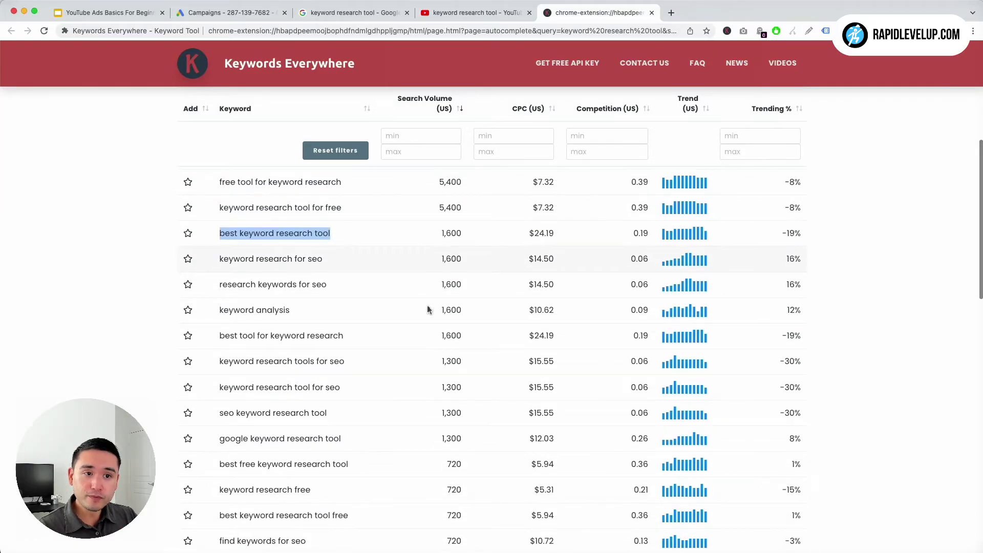
click(299, 284)
drag(299, 284, 344, 286)
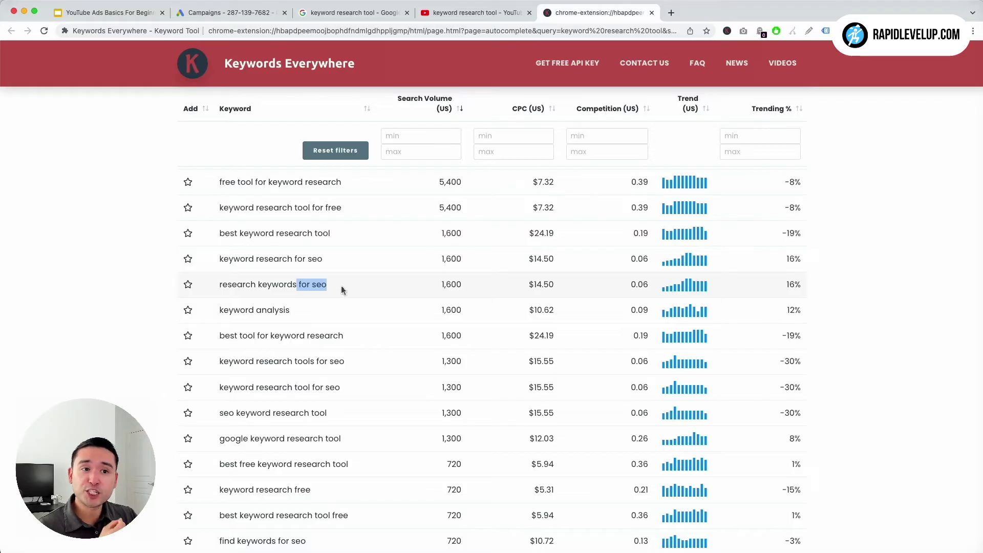
- Mark 'google keyword research tool' and scroll down to the 390- and 210-volume keywords
scroll(346, 287, down, 2)
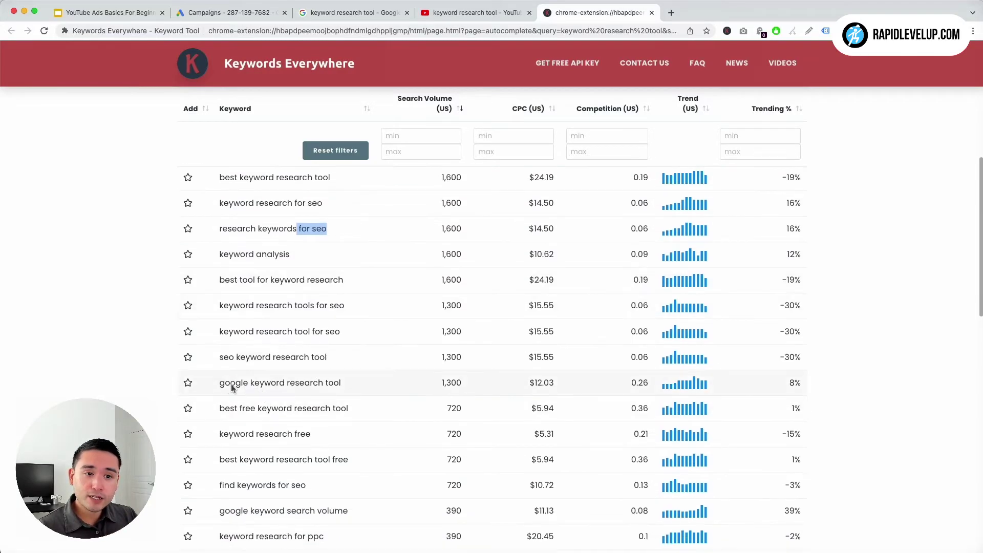
drag(222, 383, 349, 387)
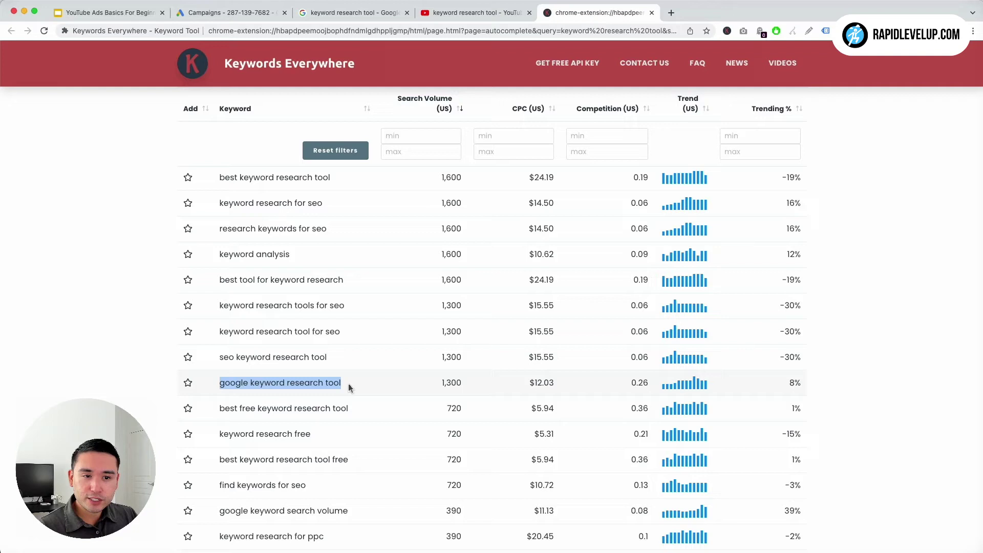
scroll(347, 387, down, 2)
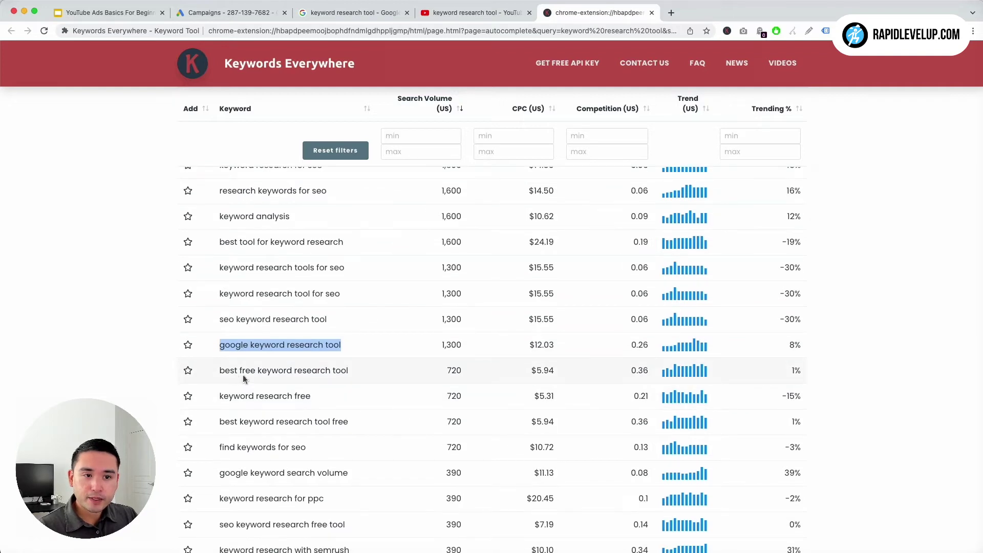
scroll(252, 377, down, 3)
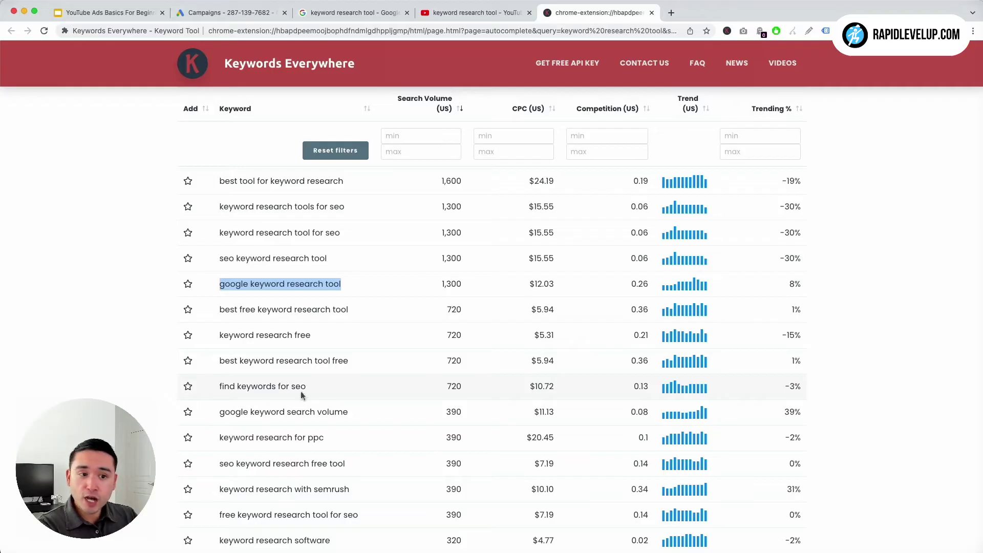
scroll(302, 396, down, 1)
scroll(318, 426, down, 9)
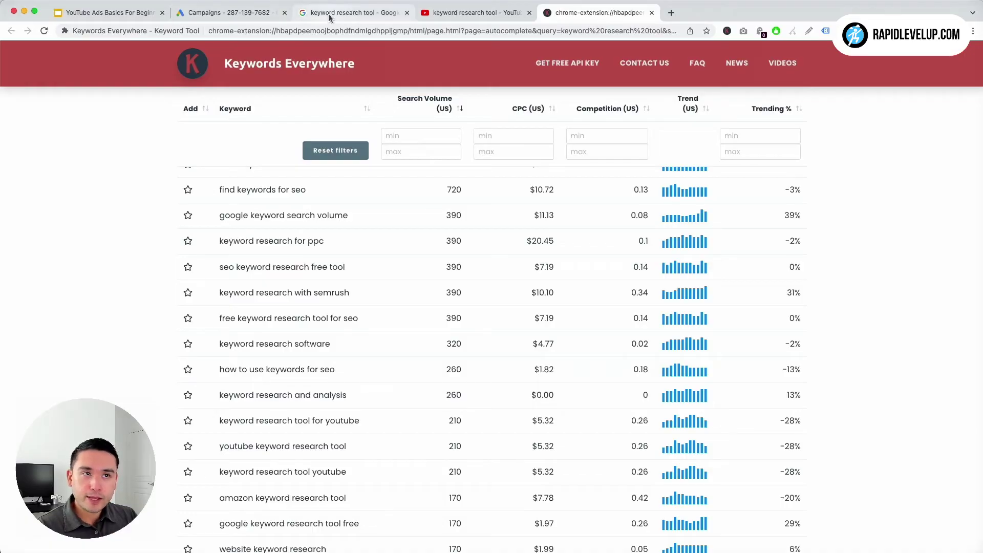
- Return to the YouTube Ads Basics presentation, peek at the next slide, and come back to Best Practices
click(146, 14)
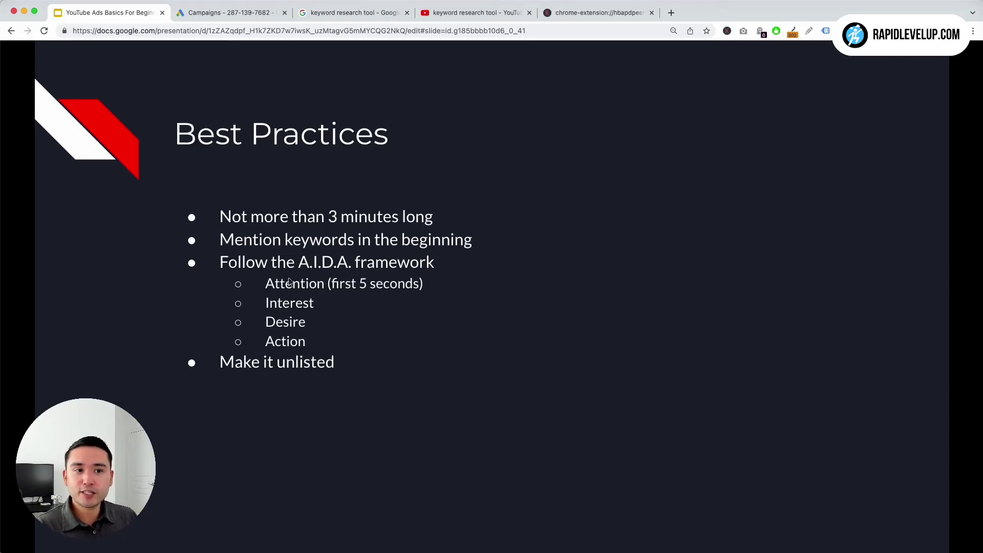
key(Right)
key(Left)
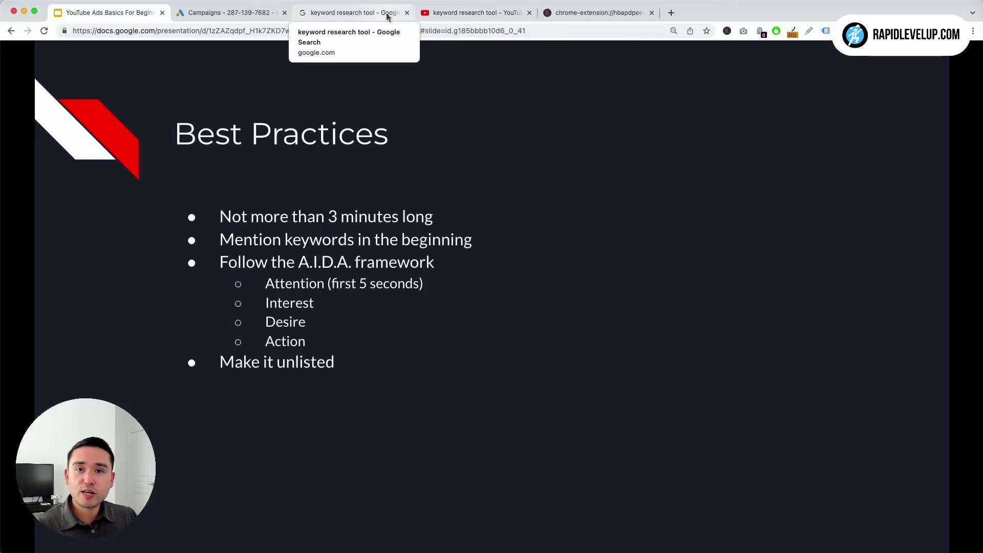
- Scroll the keyword report to the top and mark the 'free', 'best' and 'for seo' keyword phrases
click(558, 19)
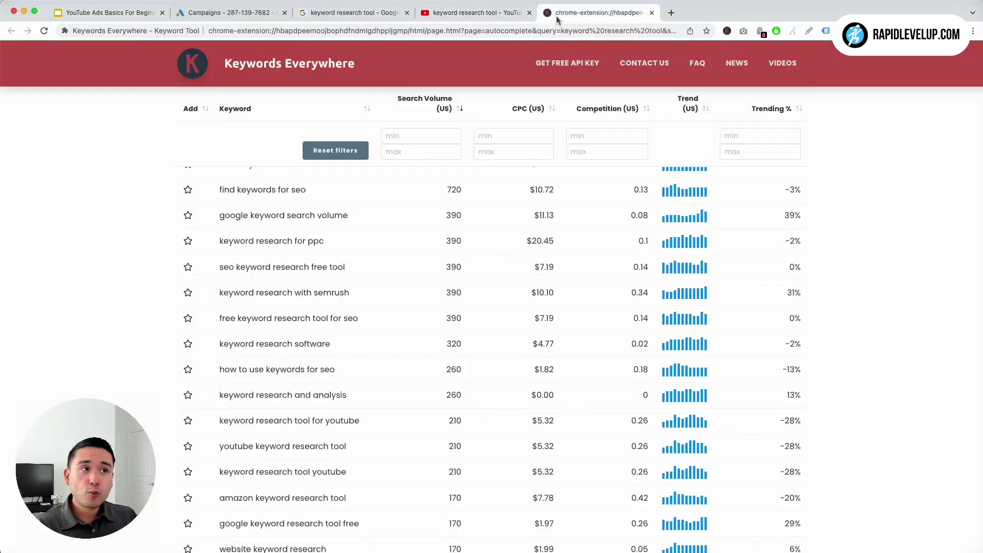
scroll(222, 444, down, 1)
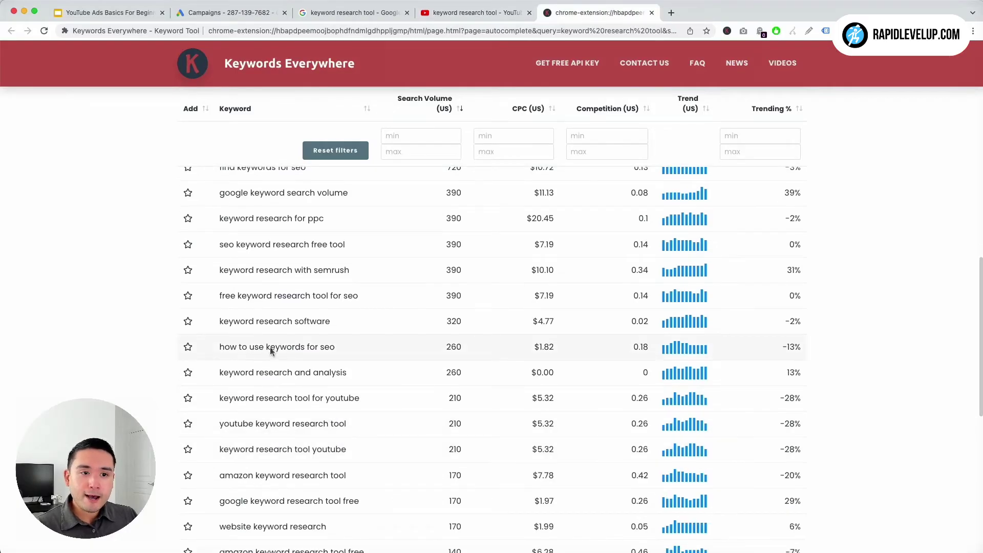
scroll(239, 288, up, 5)
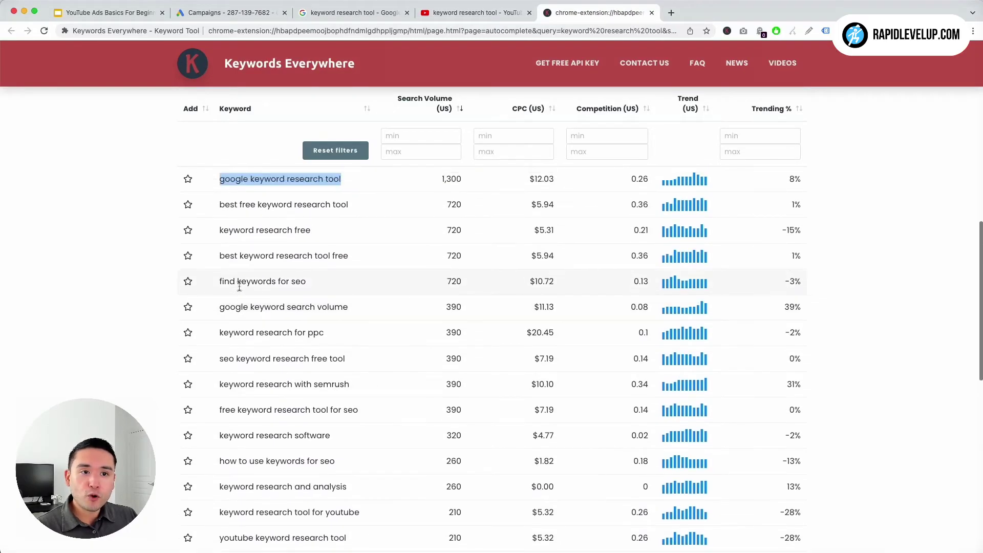
scroll(239, 288, up, 8)
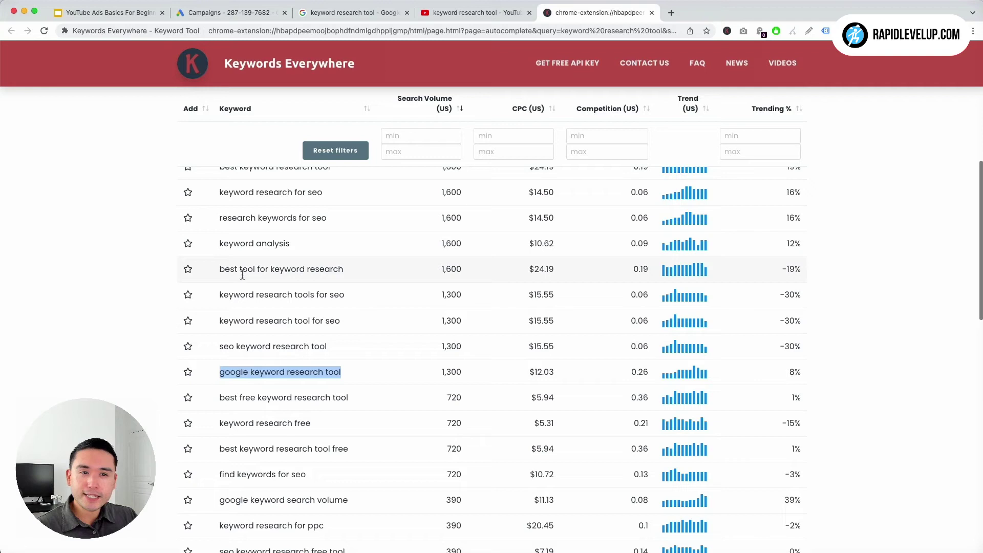
scroll(243, 275, up, 14)
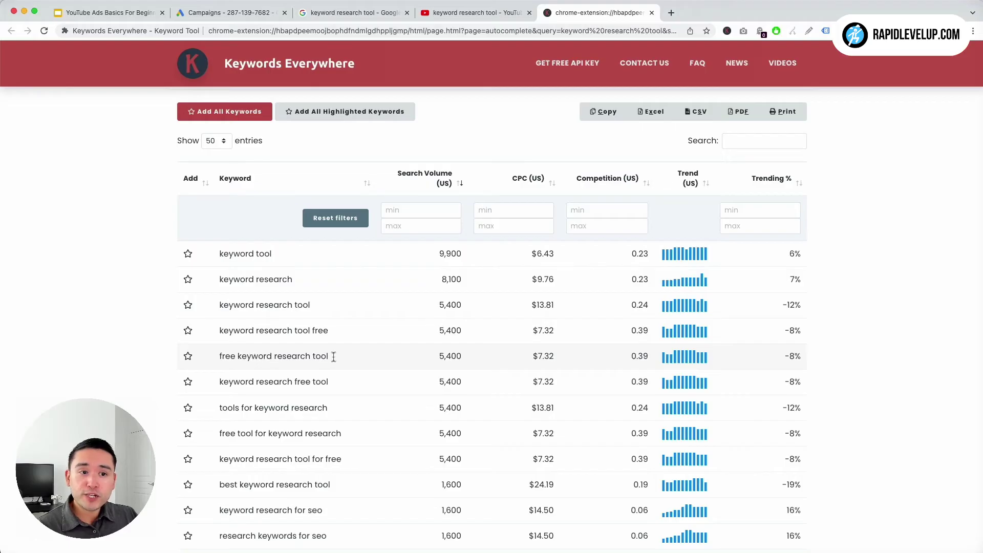
drag(336, 356, 222, 355)
scroll(227, 363, down, 3)
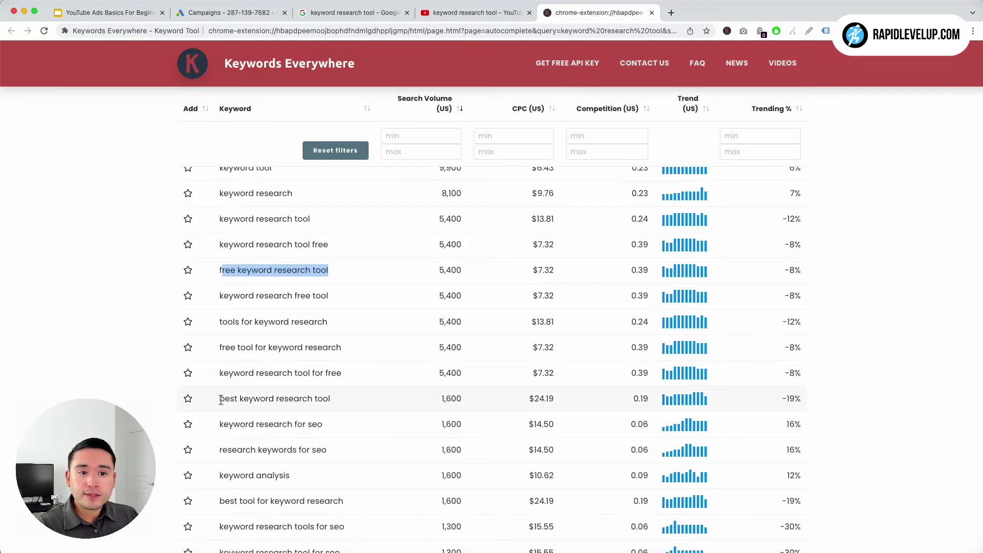
drag(221, 400, 334, 402)
drag(297, 450, 370, 454)
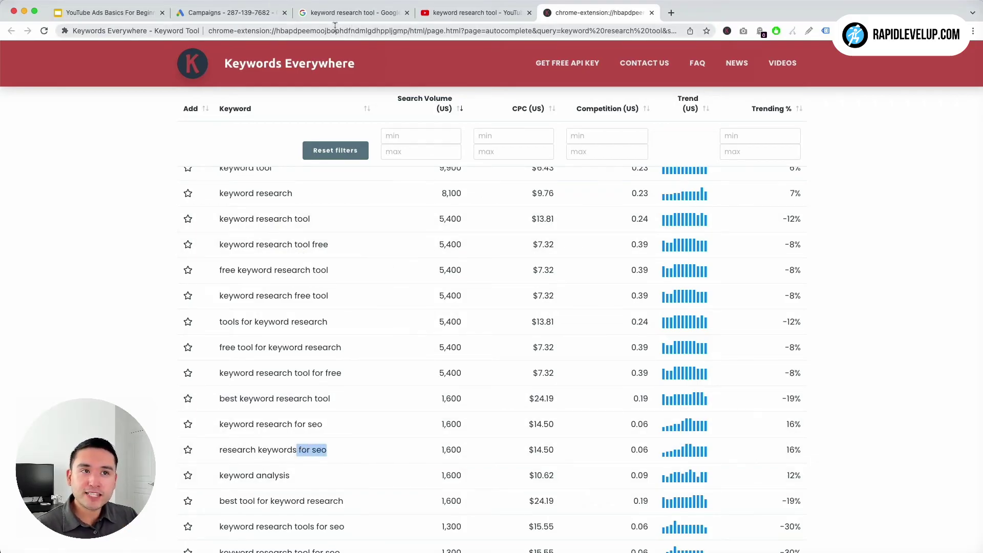
- Show the Best Practices slide with its A.I.D.A. points again
click(143, 14)
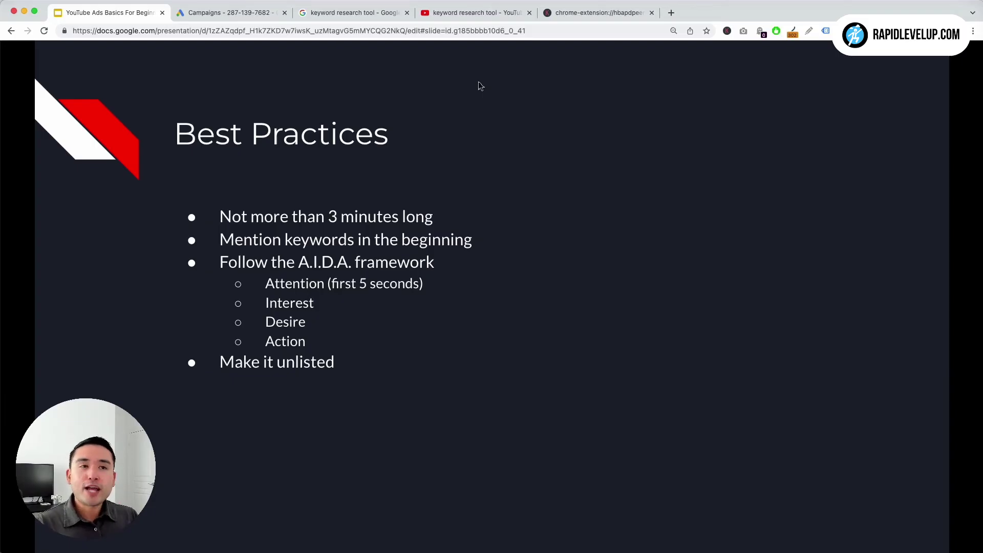
- Glance at the Google and YouTube results for 'keyword research tool', then return to Best Practices
click(358, 13)
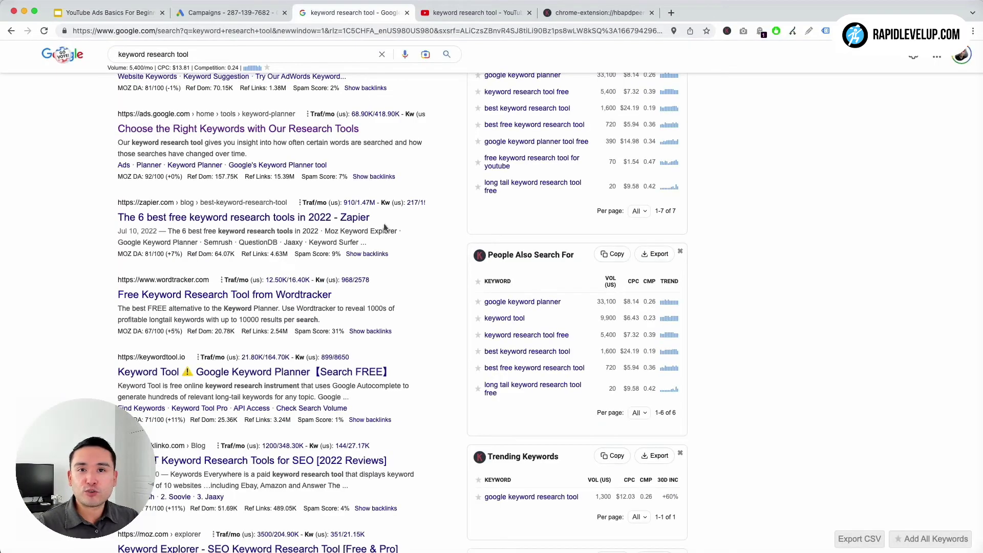
click(476, 13)
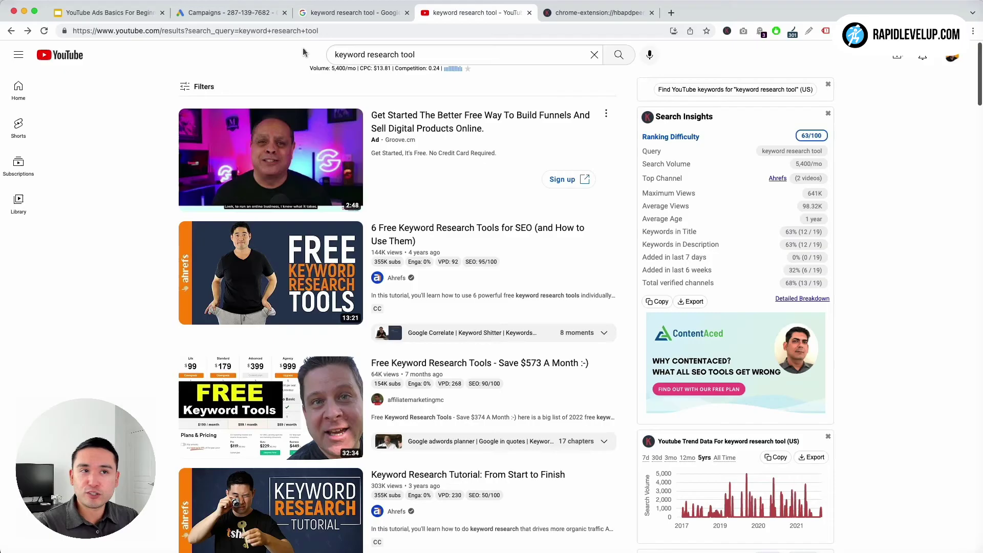
click(138, 18)
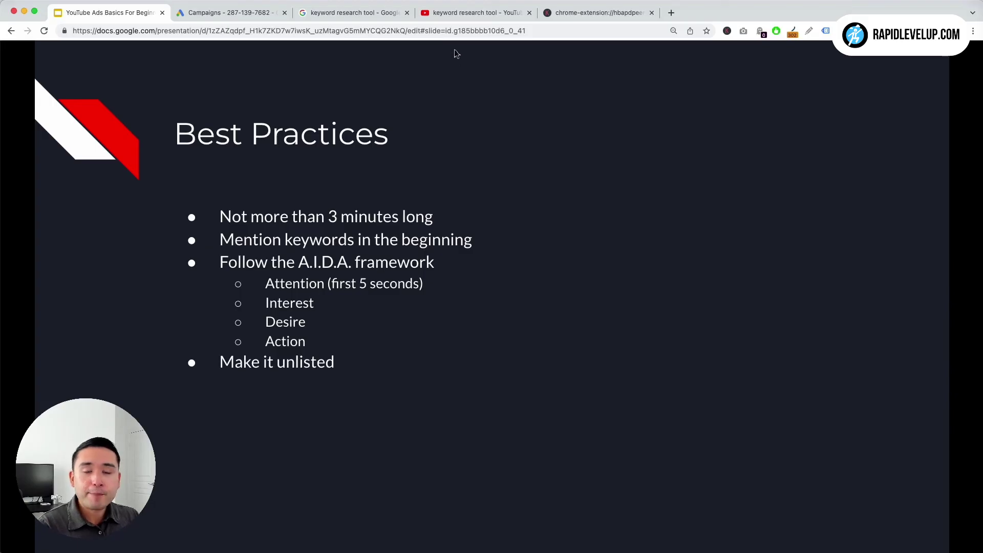
click(463, 13)
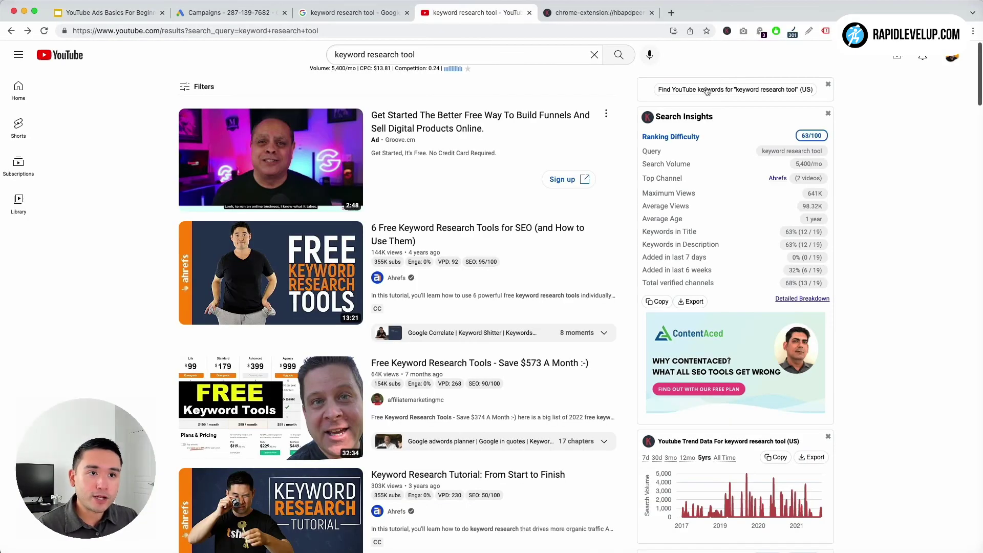
click(899, 58)
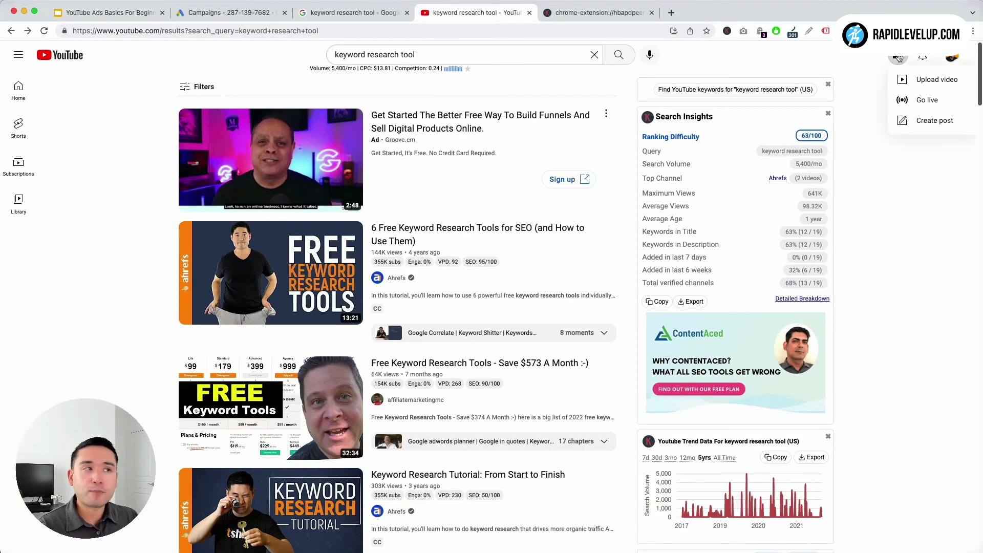
click(840, 75)
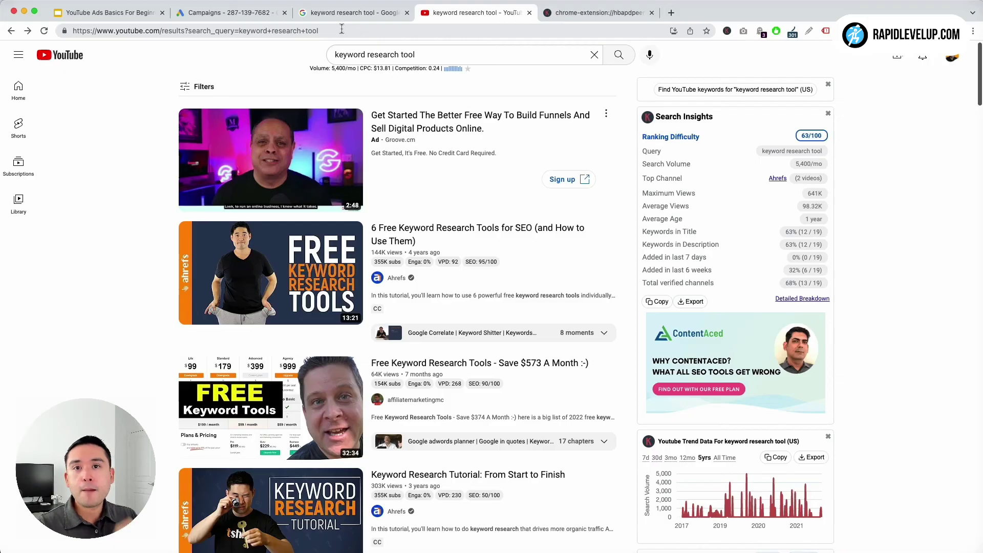
click(103, 13)
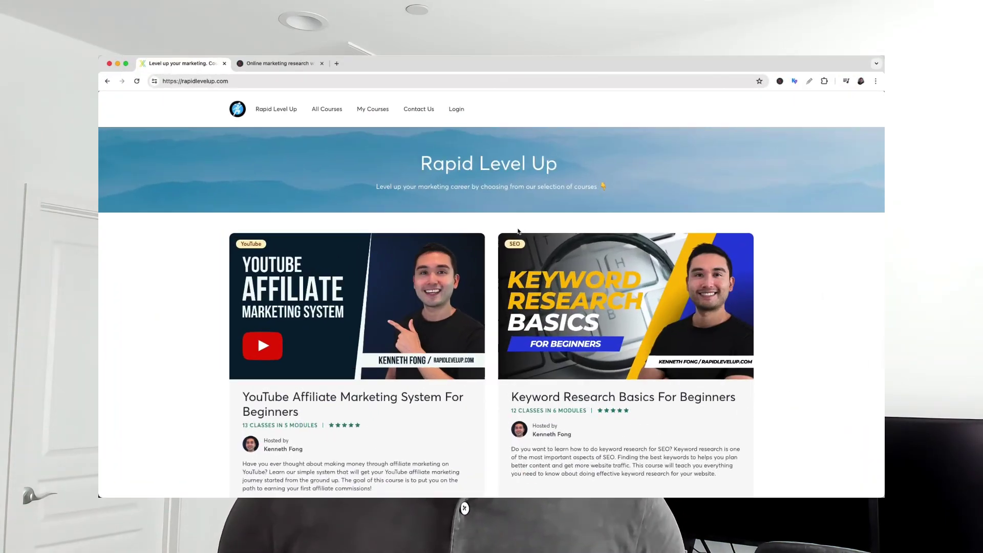
scroll(497, 226, down, 5)
scroll(497, 227, down, 3)
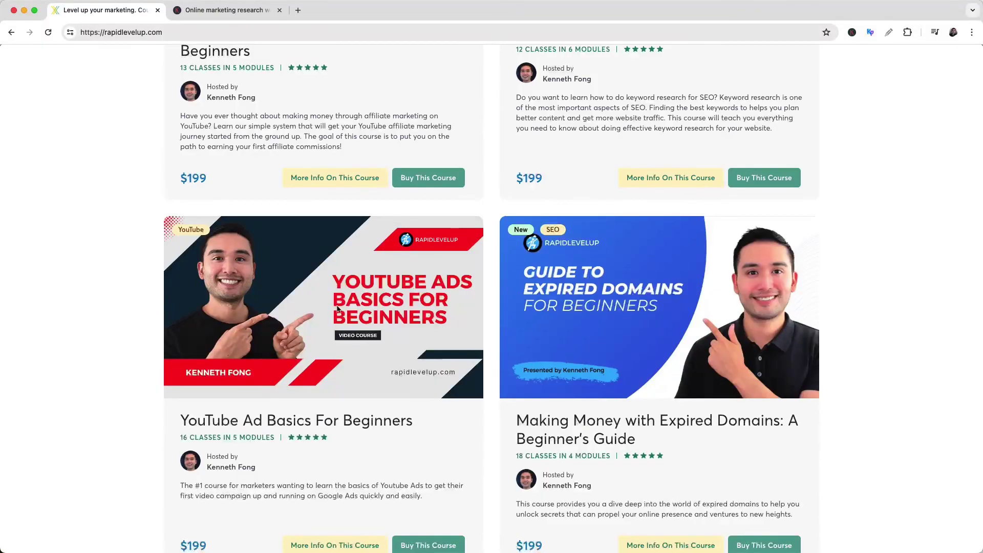
scroll(336, 308, up, 10)
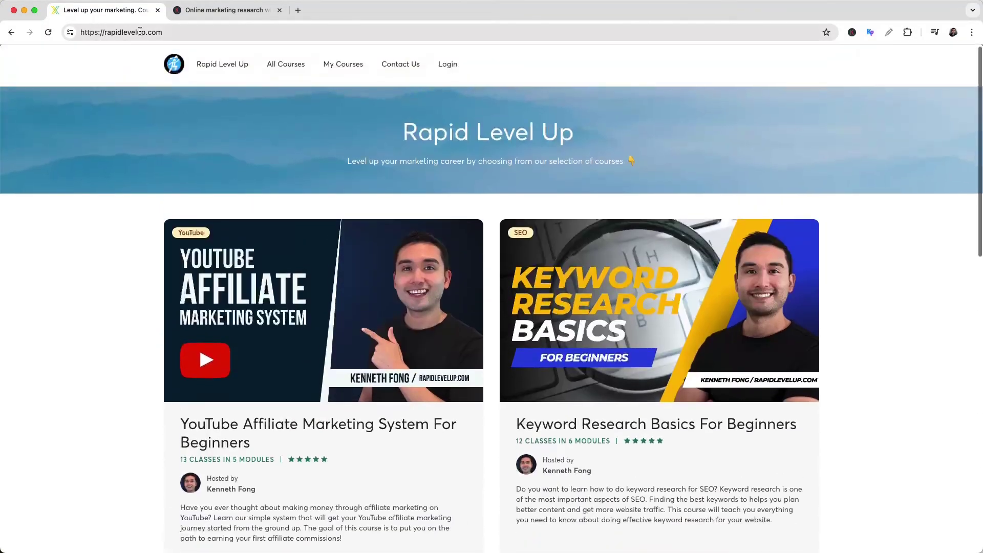
scroll(545, 171, down, 10)
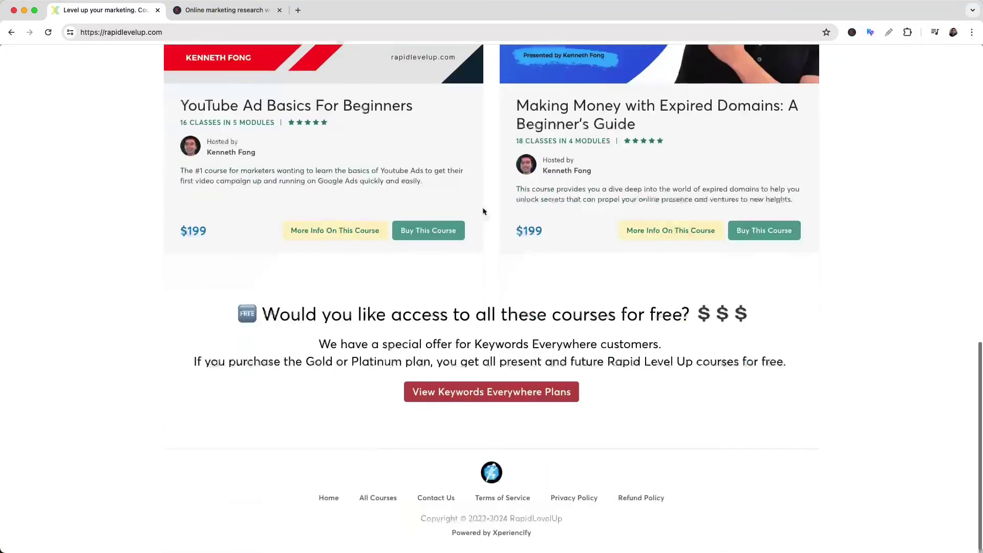
drag(320, 343, 784, 363)
click(785, 364)
scroll(685, 370, up, 5)
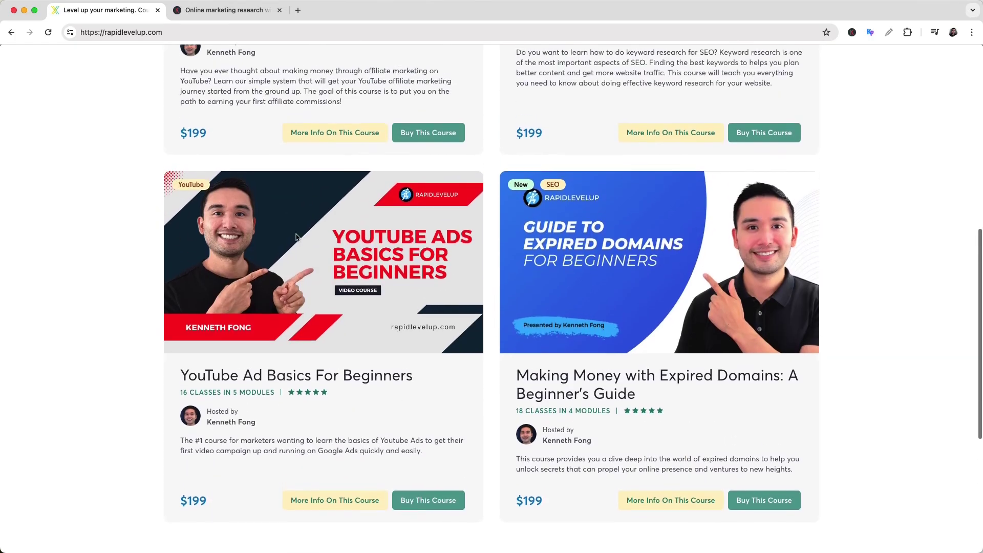
scroll(539, 343, up, 8)
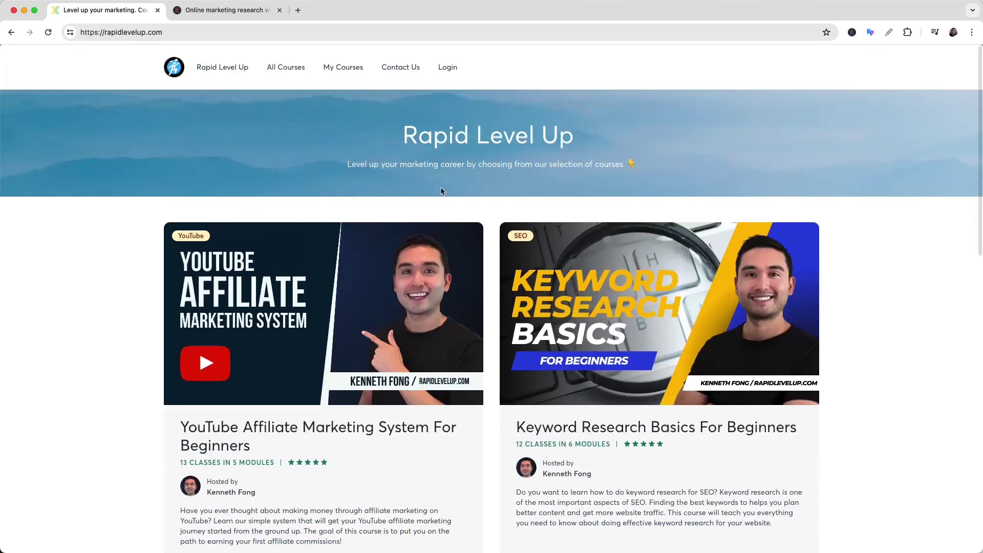